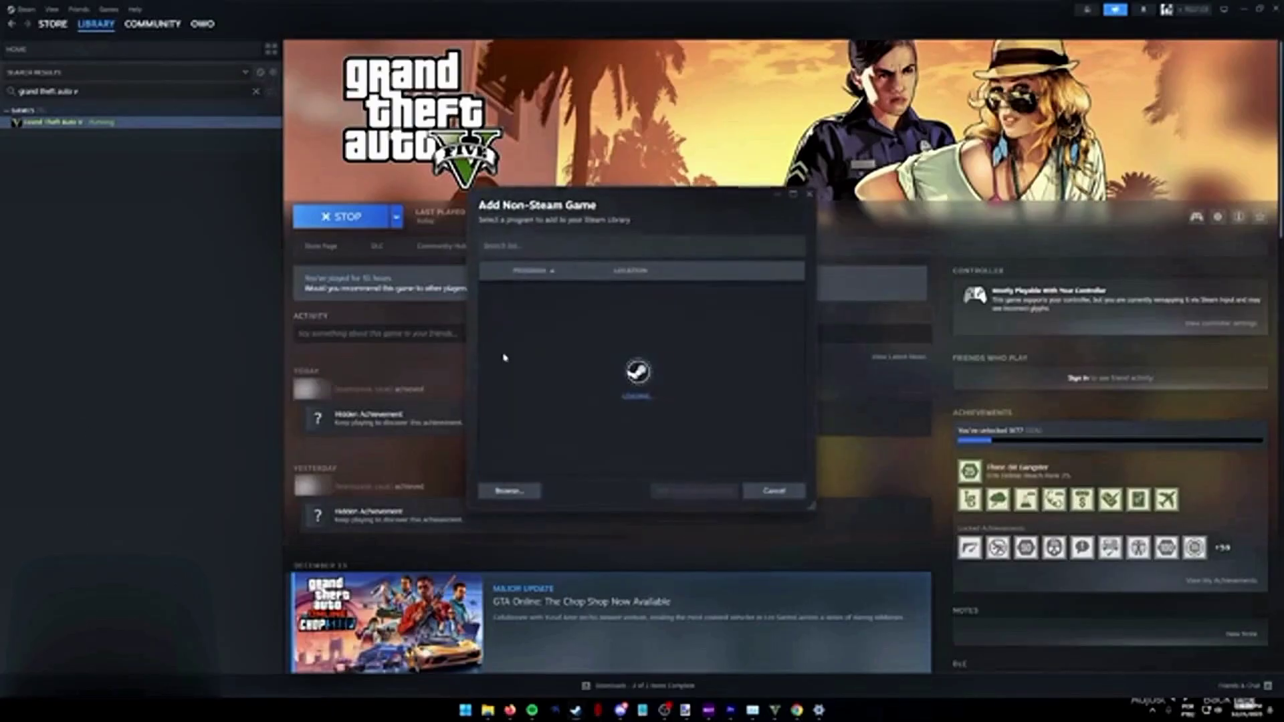
- Browse for a program file in Add Non-Steam Game, then bring up Task Manager with Ctrl+Shift+Esc
left_click(509, 491)
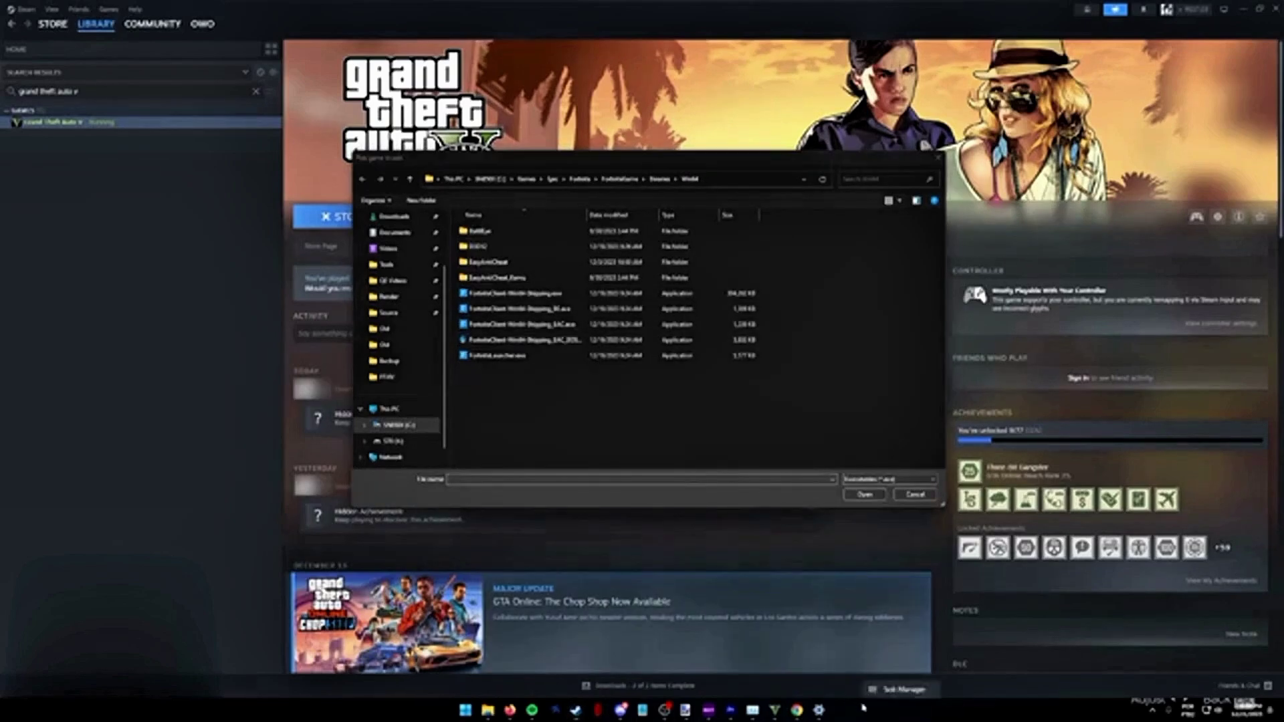
key("ctrl+shift+Escape")
- Open the Grand Theft Auto V process's file location showing GTA5.exe, then close that Explorer window
left_click(274, 301)
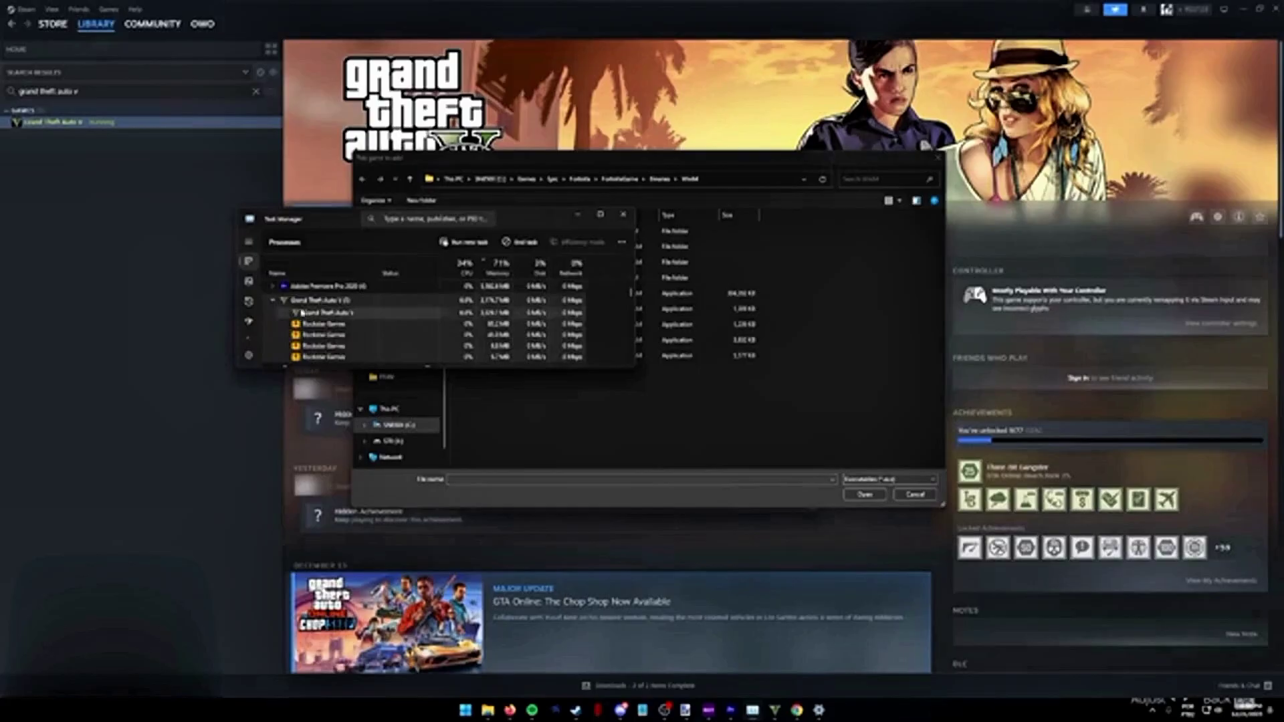
right_click(331, 318)
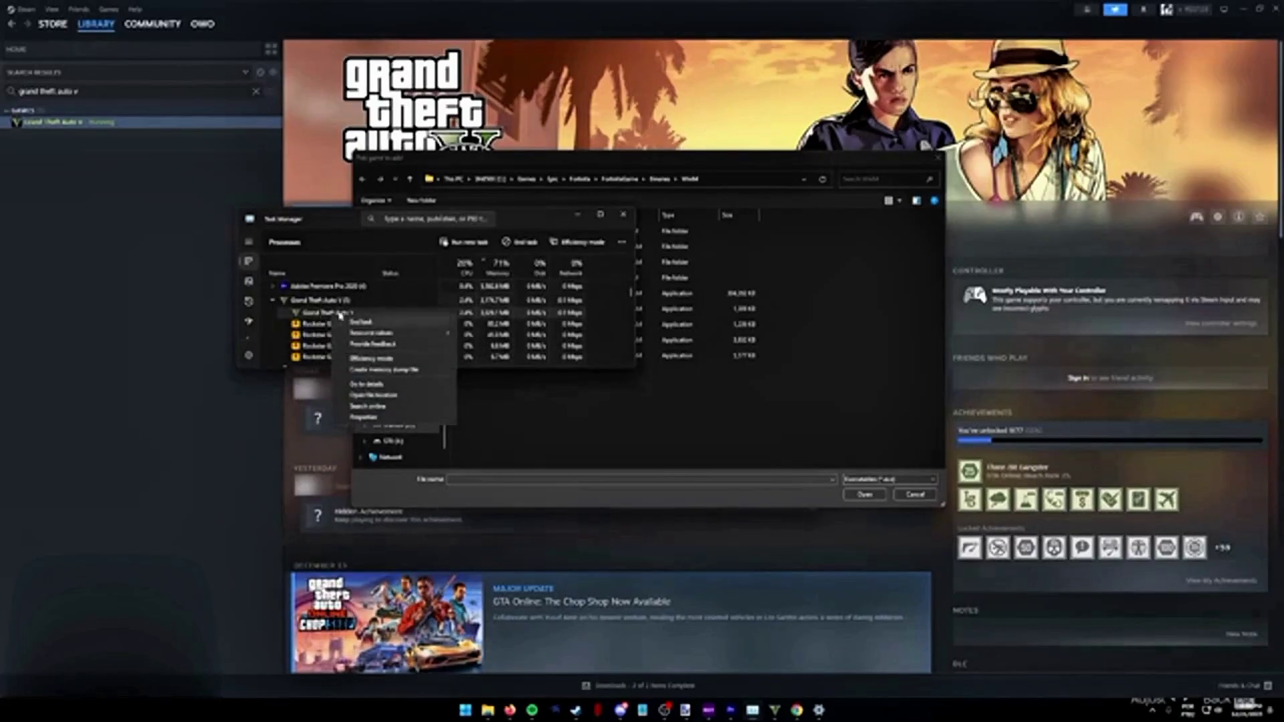
left_click(358, 396)
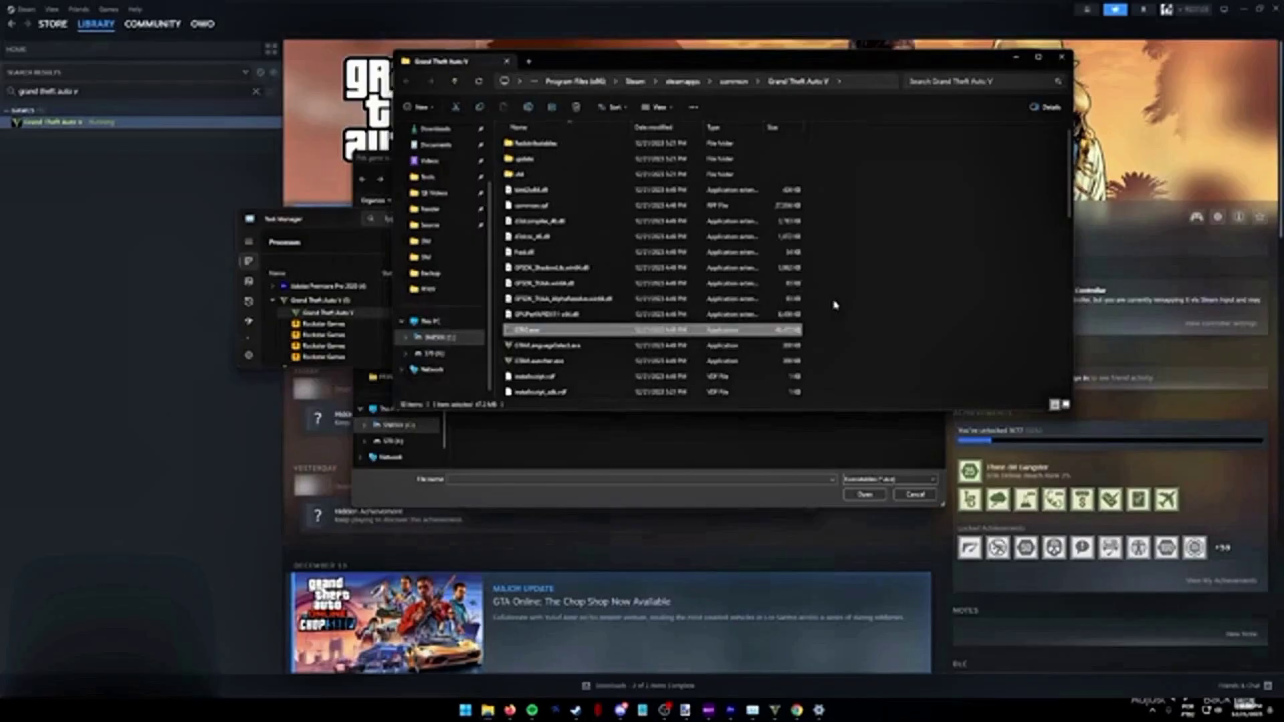
left_click(1062, 58)
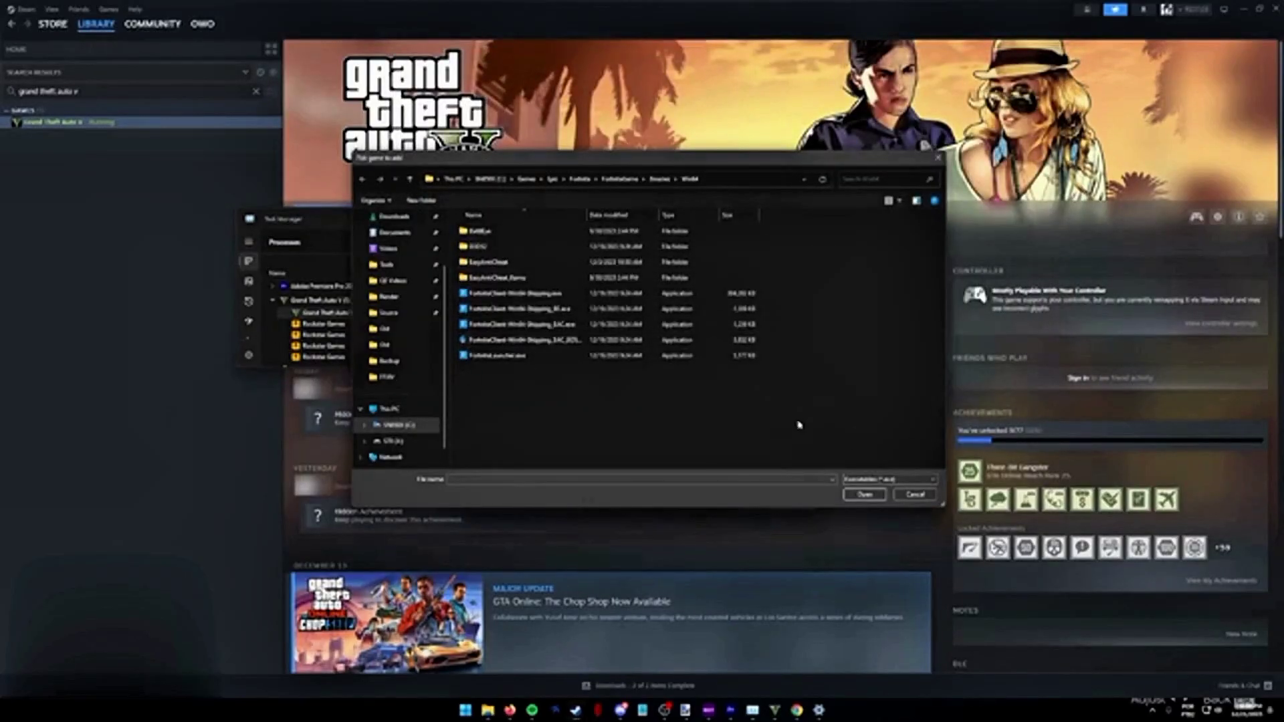
- Cancel the file browser and Add Non-Steam Game dialog, then open GTA V's gear menu in Steam
left_click(913, 498)
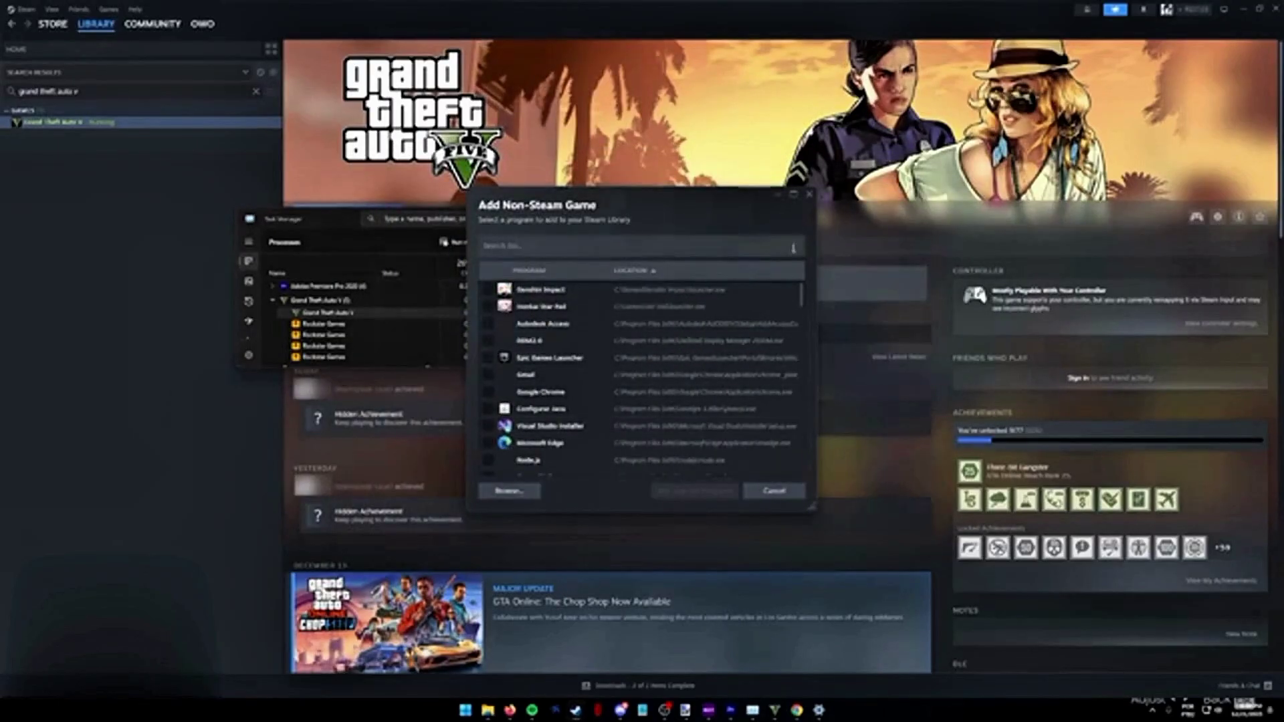
left_click(810, 195)
left_click(113, 305)
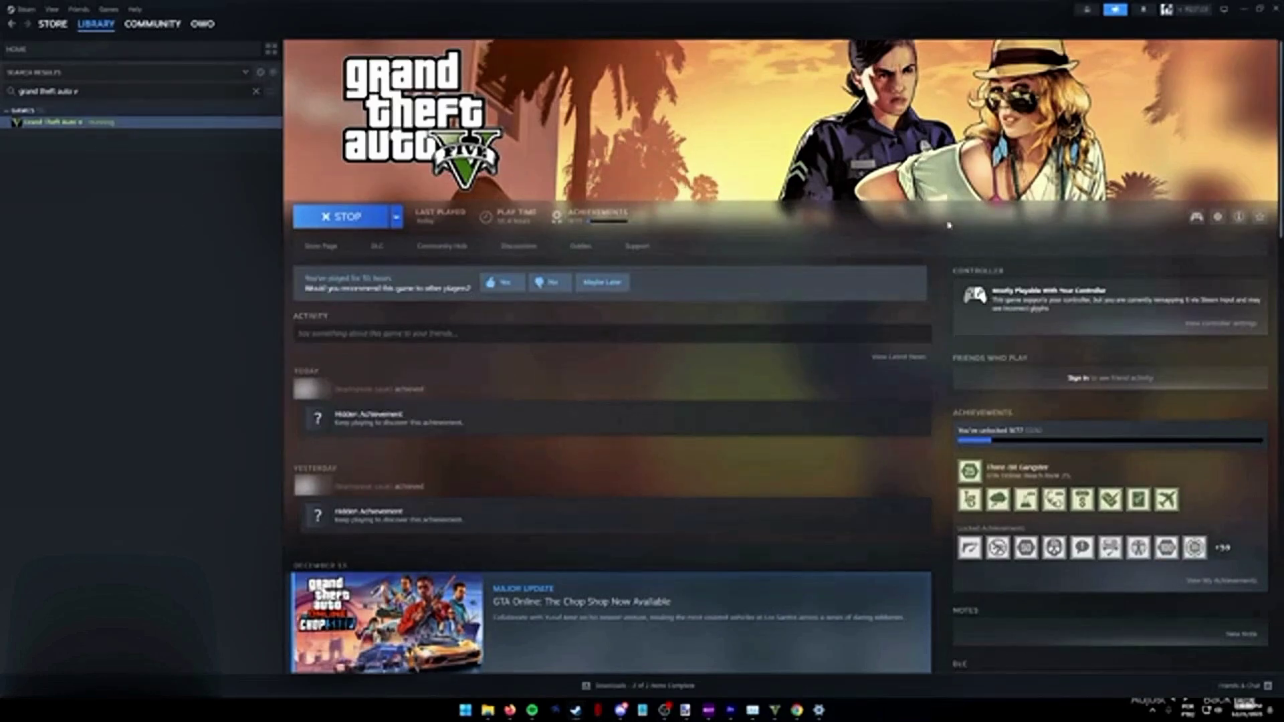
left_click(1218, 217)
- Open Grand Theft Auto V's Properties from the gear menu and show its Controller section
left_click(1218, 218)
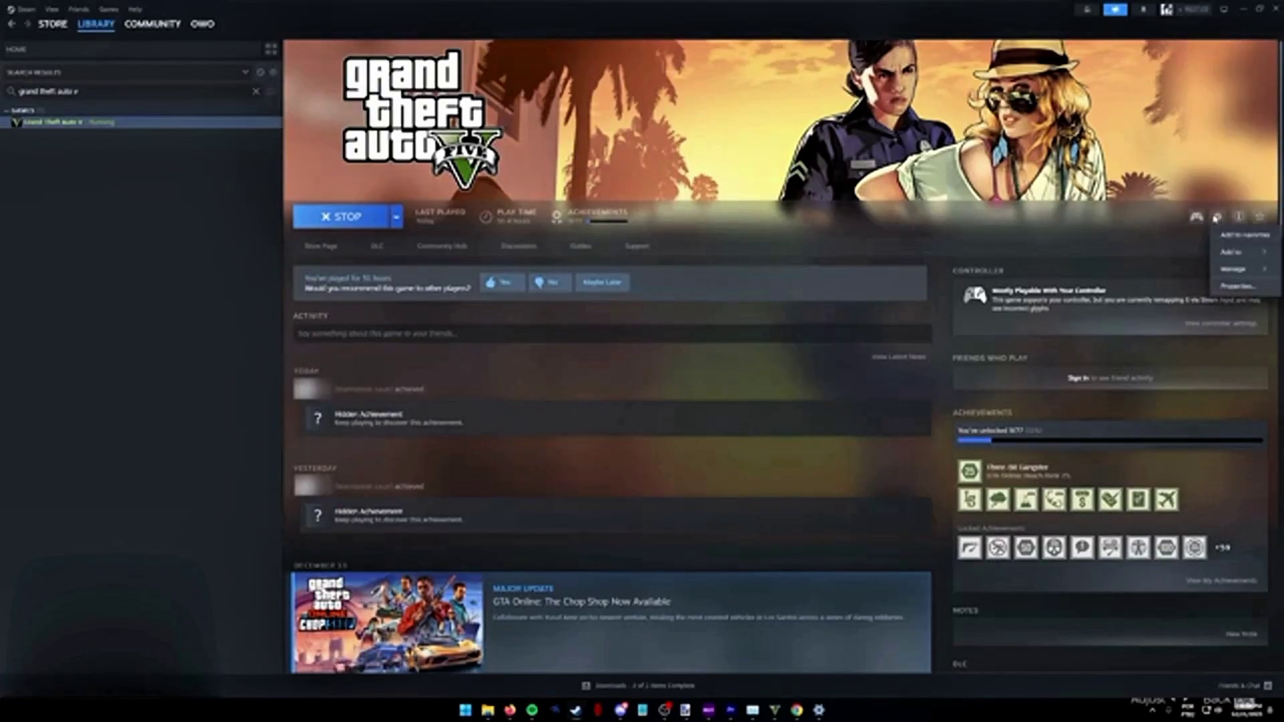
left_click(1236, 286)
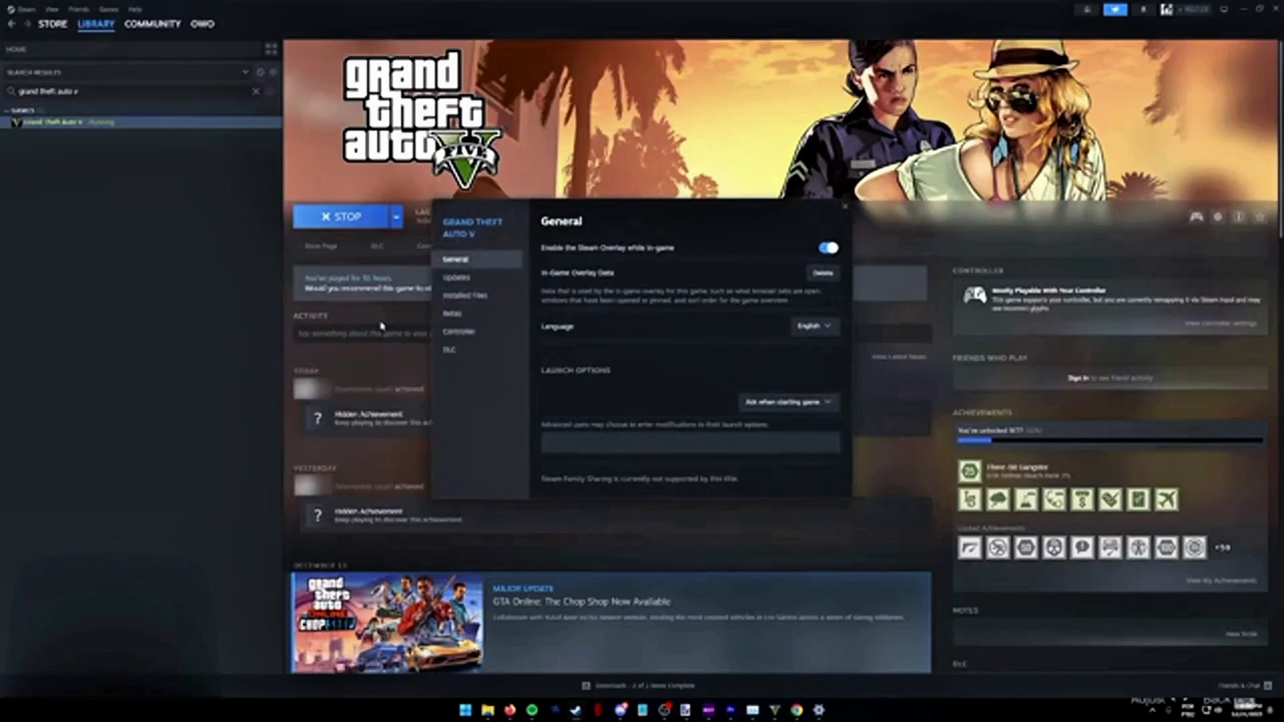
left_click(460, 332)
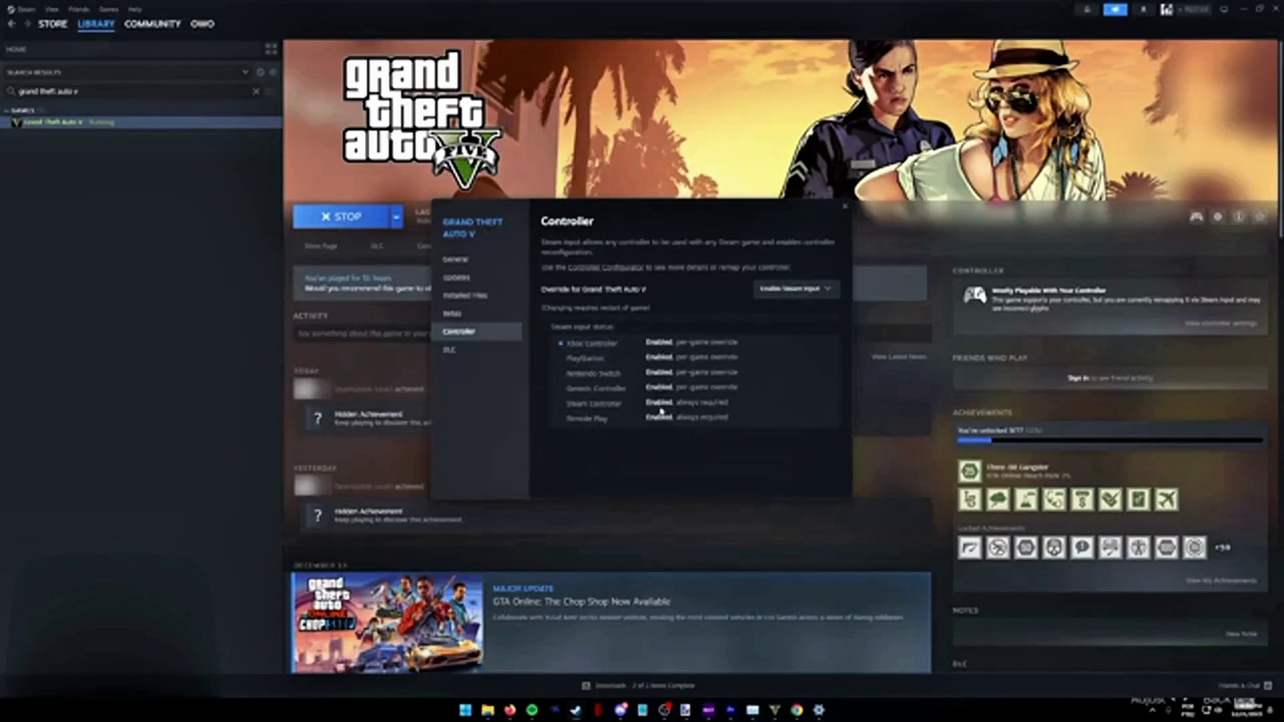
left_click(847, 210)
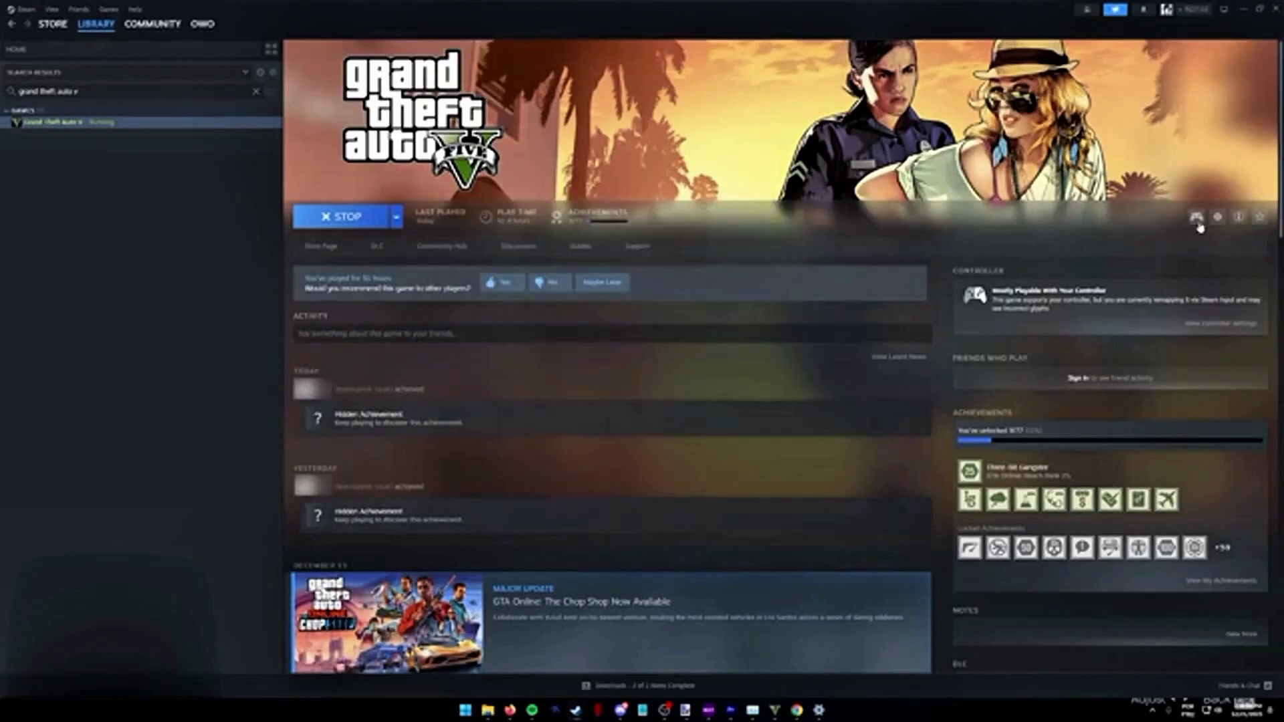
left_click(1196, 217)
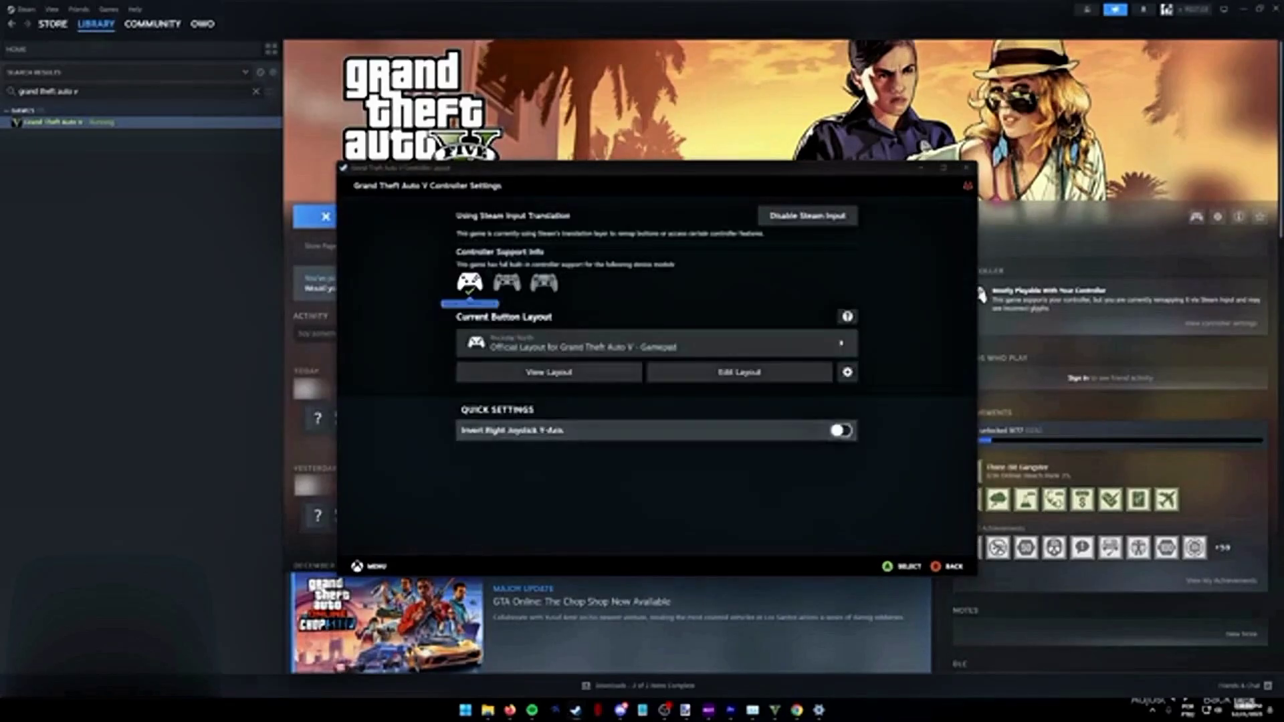
key("Up")
key("Up")
key("Return")
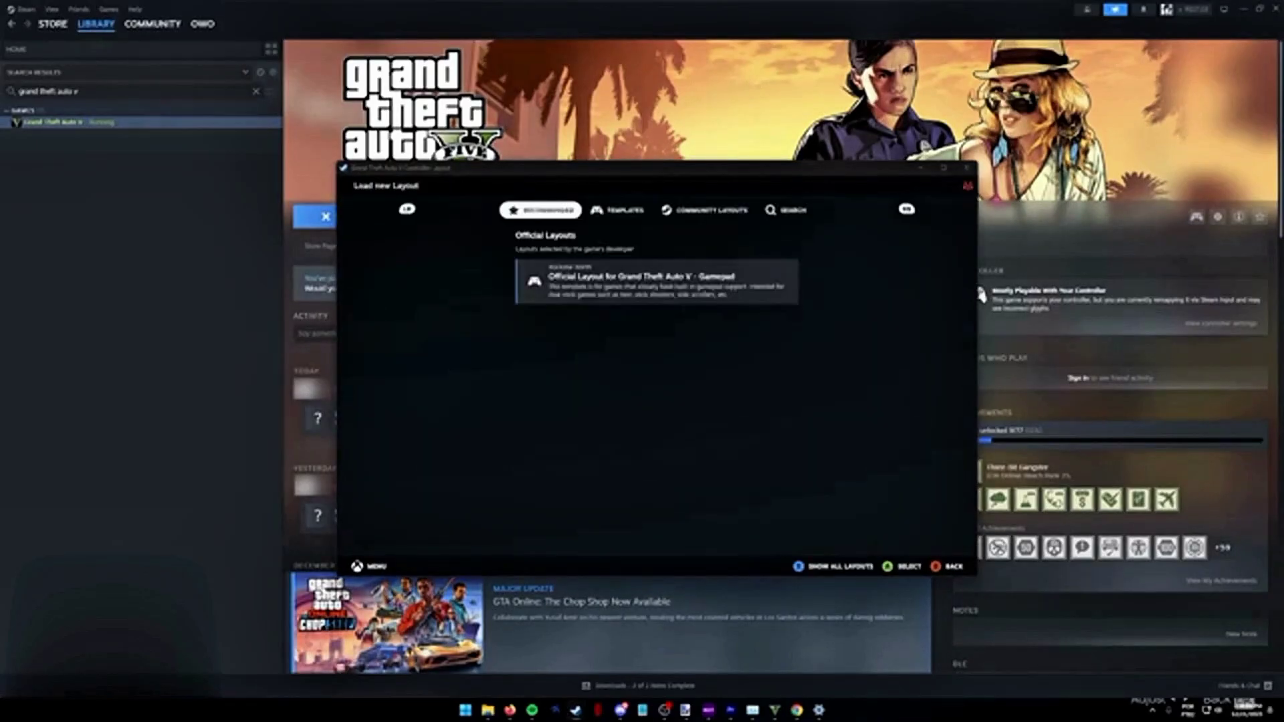
key("Tab")
key("Tab")
key("Escape")
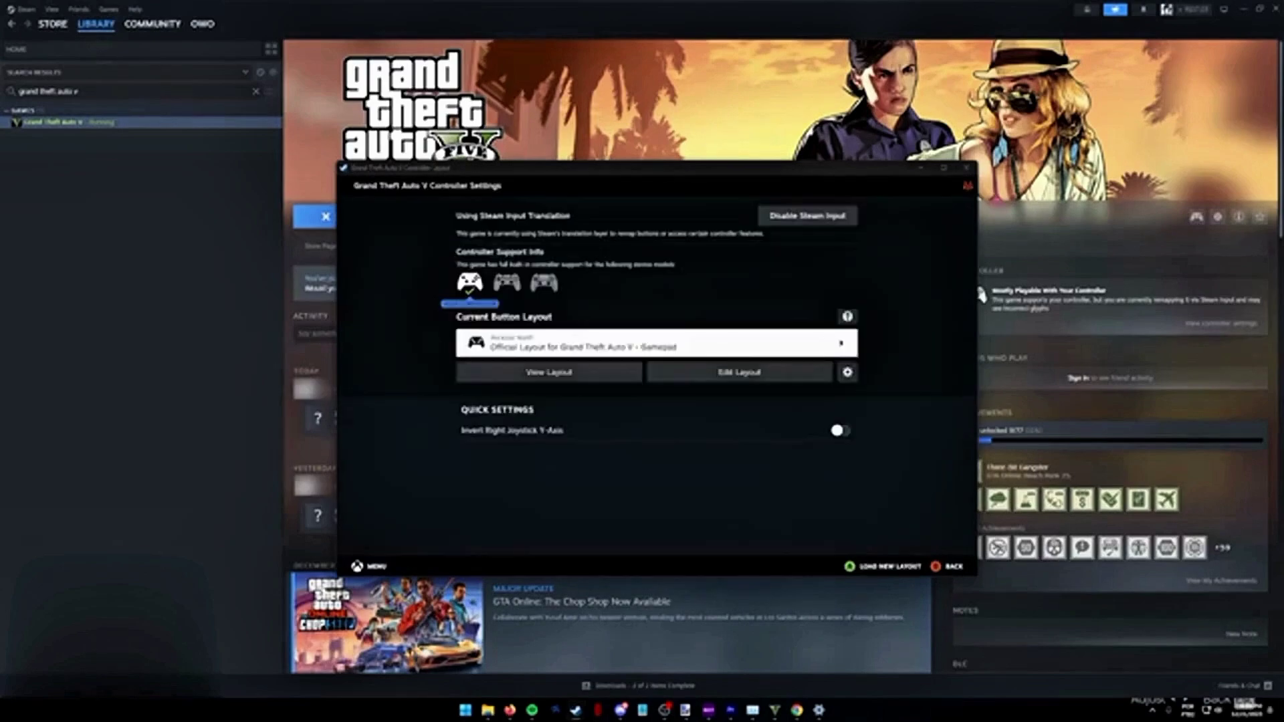
key("Right")
key("Return")
key("Down")
key("Down")
key("Down")
key("Down")
key("Down")
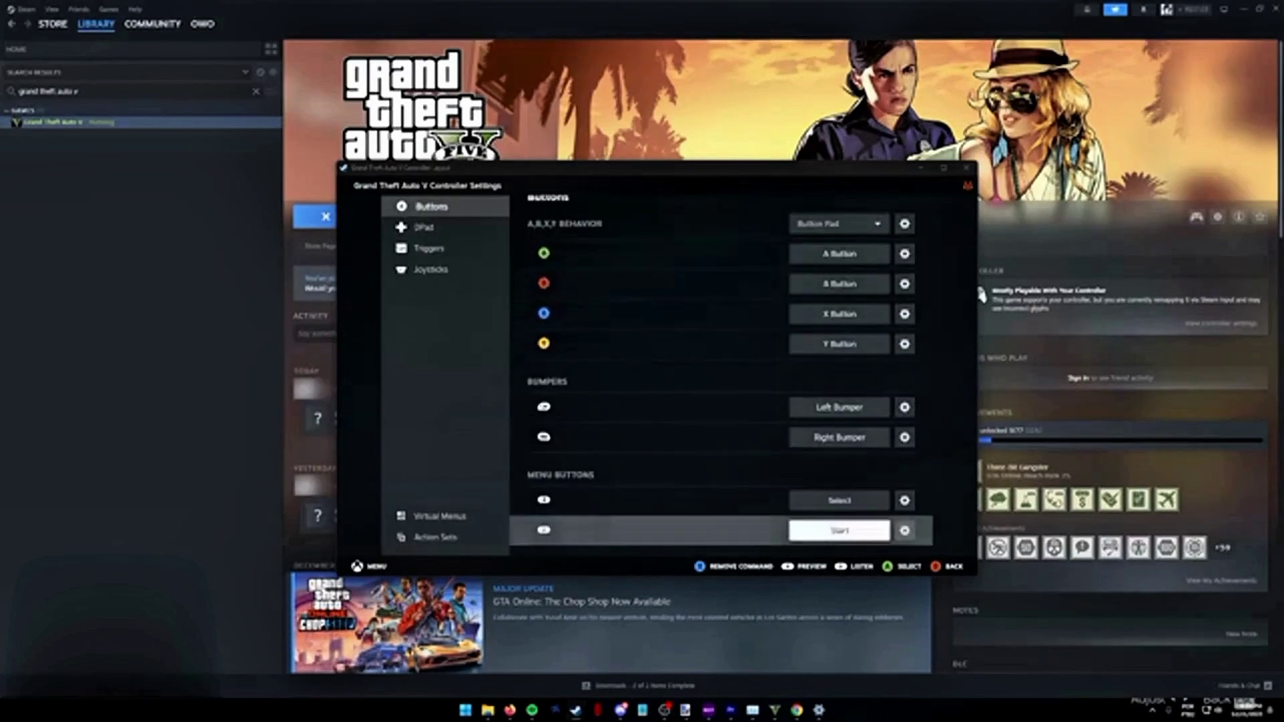
key("Up")
key("Up")
key("Up")
key("Down")
key("Down")
key("Escape")
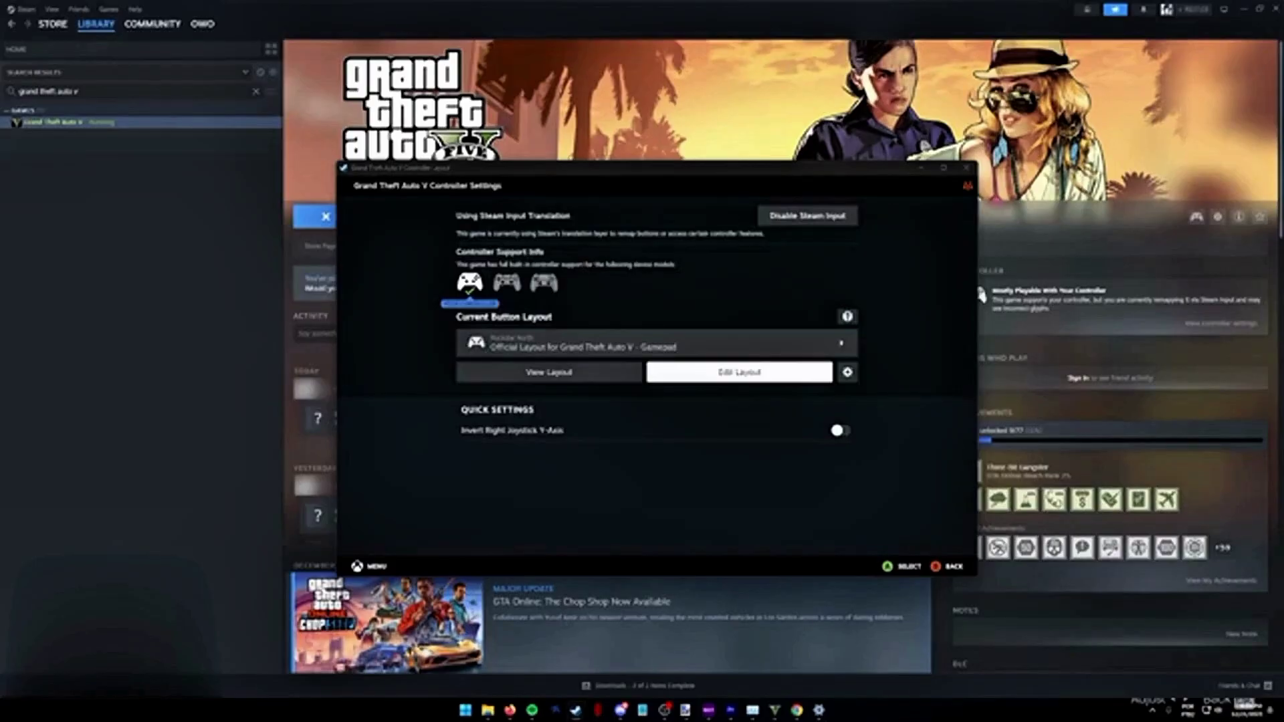
- Exit the controller configuration, switch GTA V's prompts to gamepad, and leave the pause menu
key("Escape")
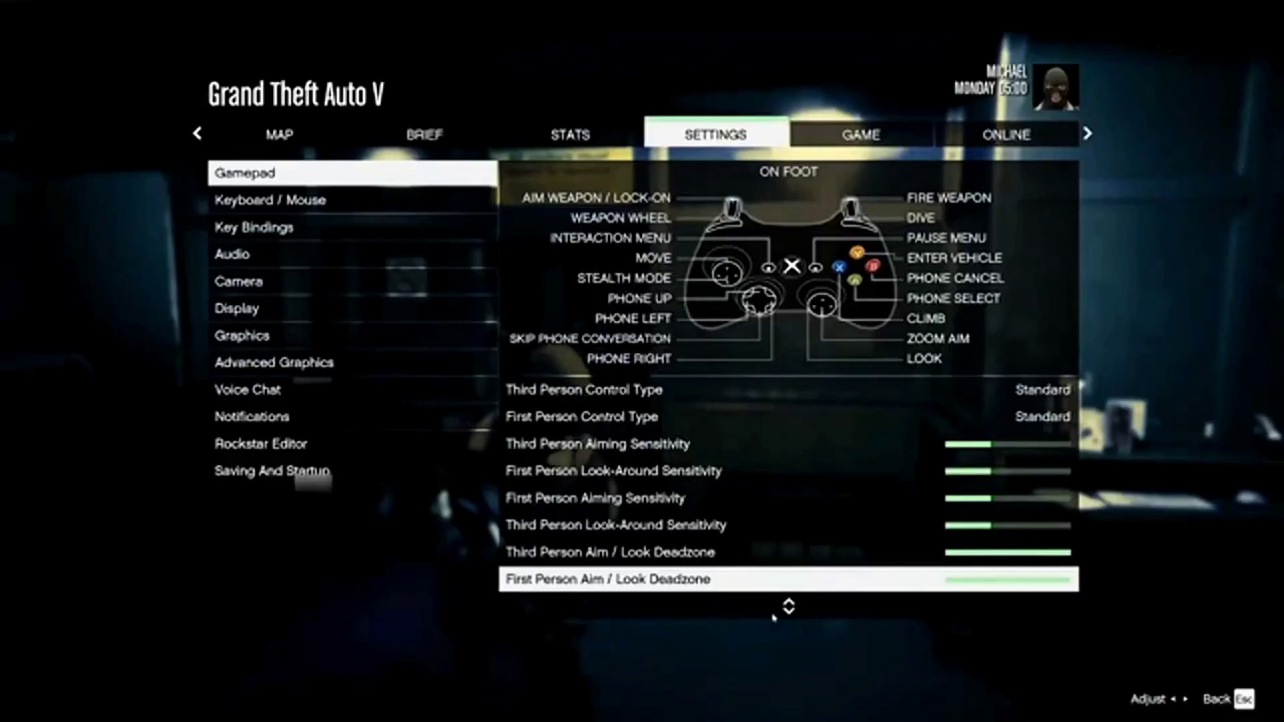
key("Escape")
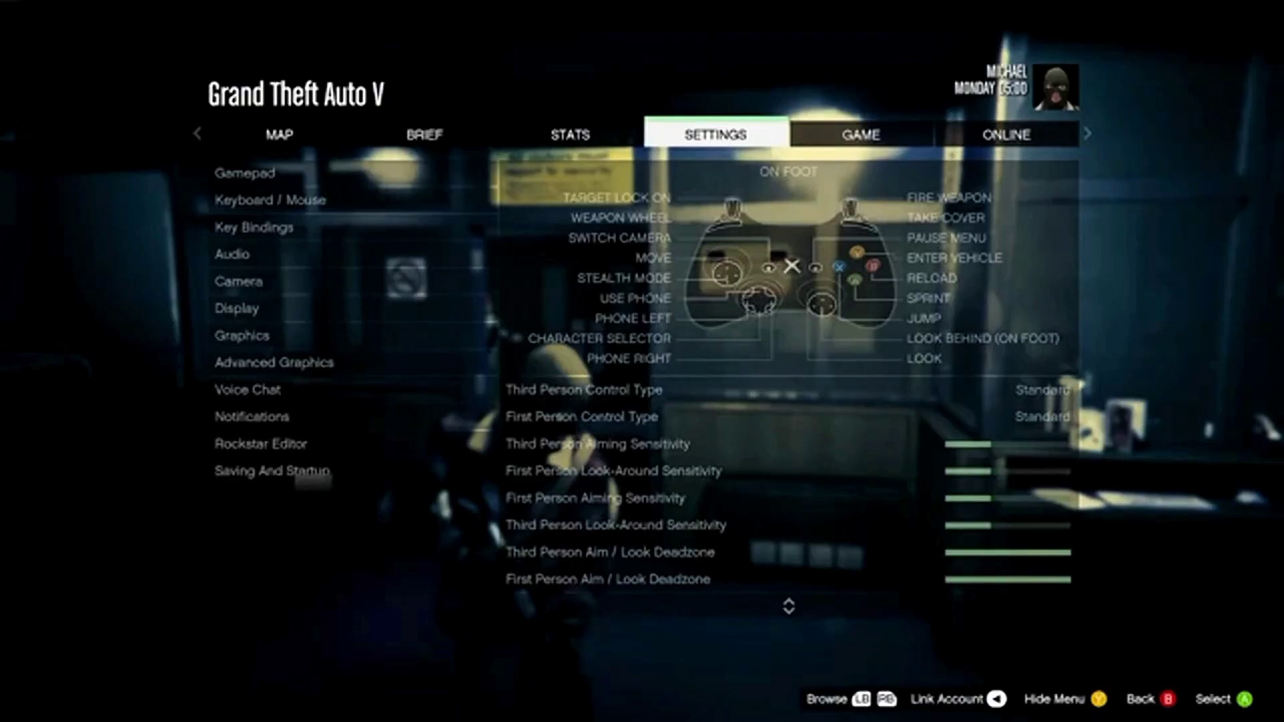
key("Escape")
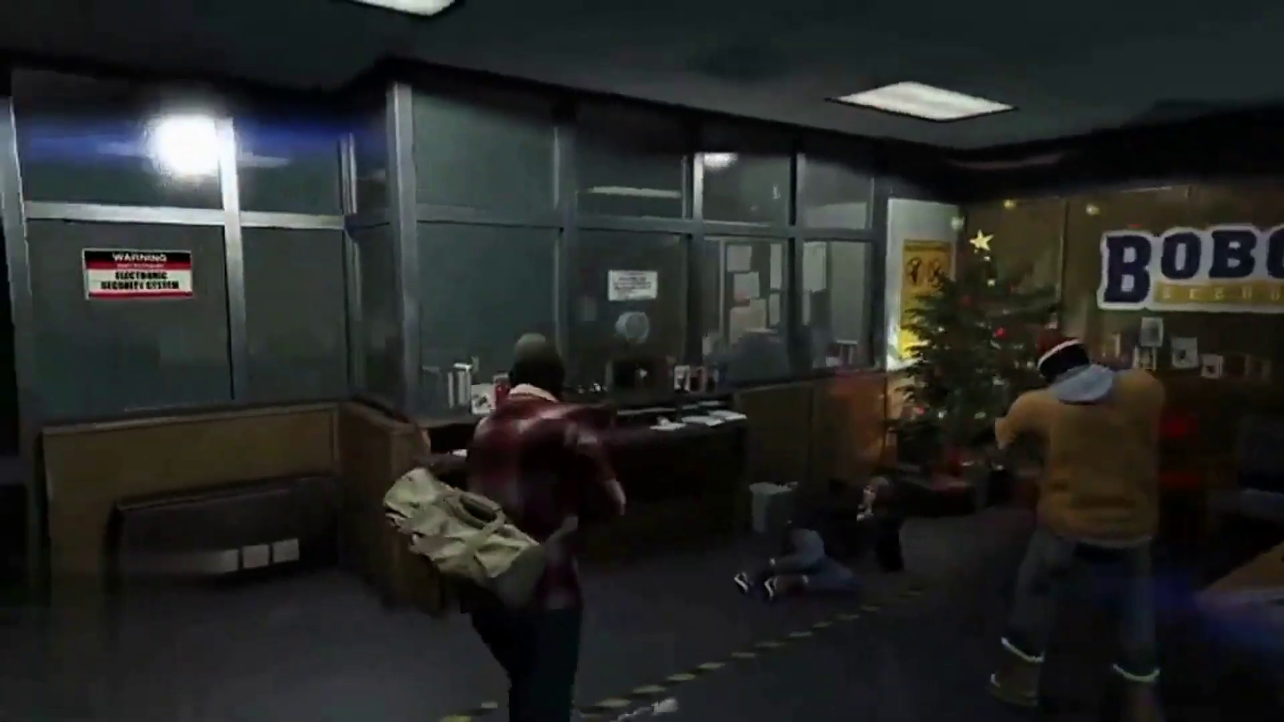